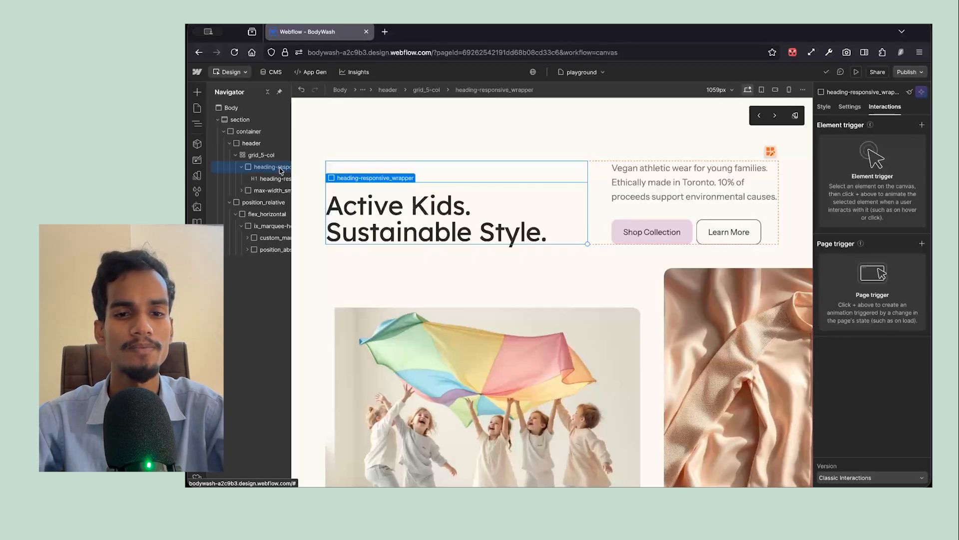
# - With the "Active Kids. Sustainable Style." heading selected, add a Page load trigger that starts an animation when the page finishes loading
pyautogui.click(367, 198)
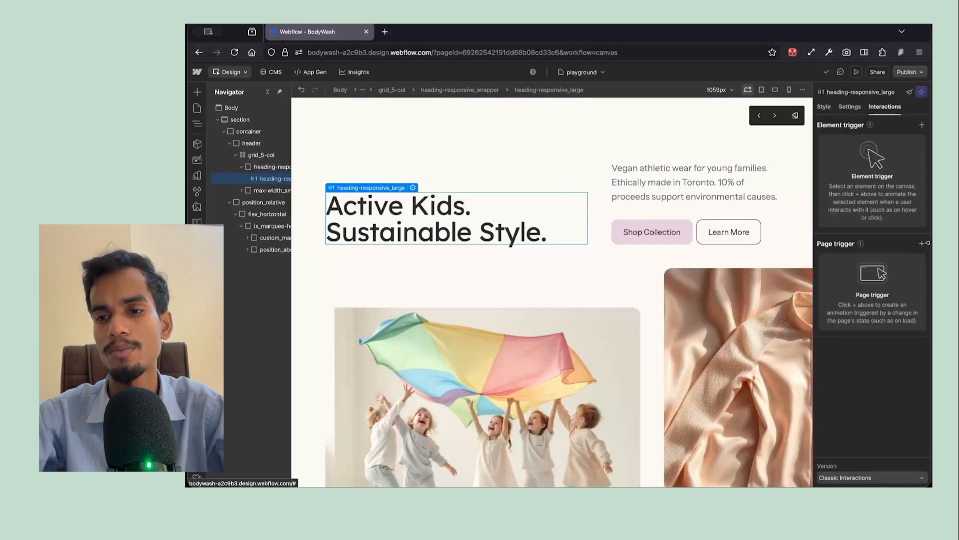
pyautogui.click(923, 245)
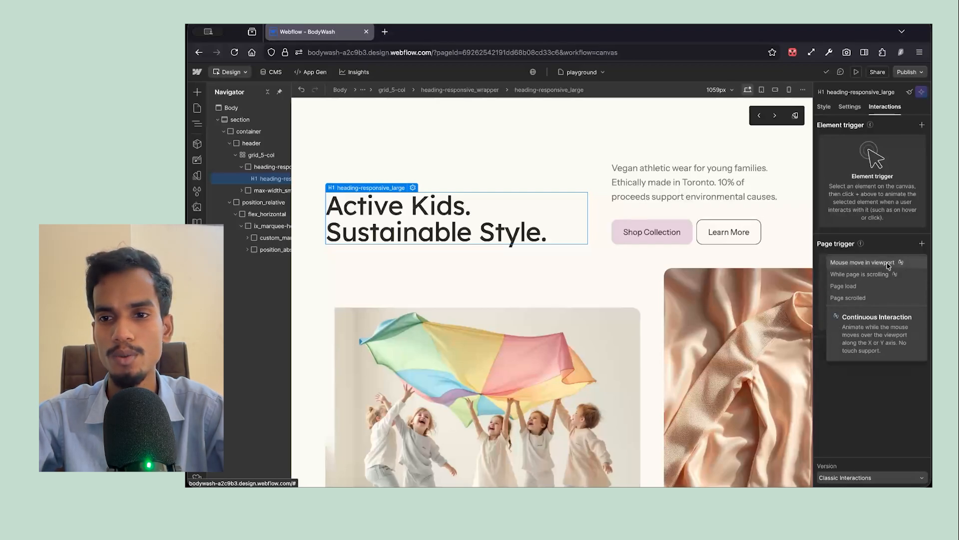
pyautogui.moveTo(857, 276)
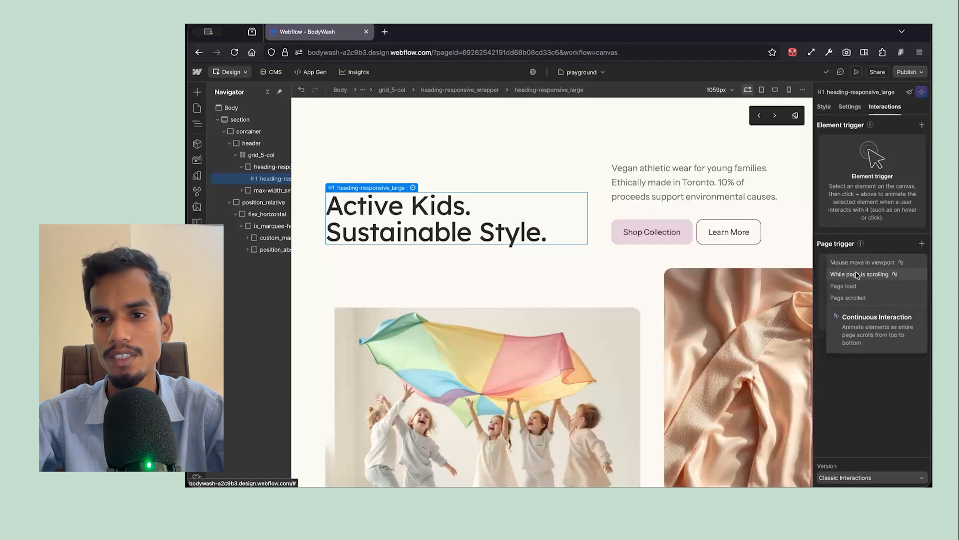
pyautogui.click(834, 288)
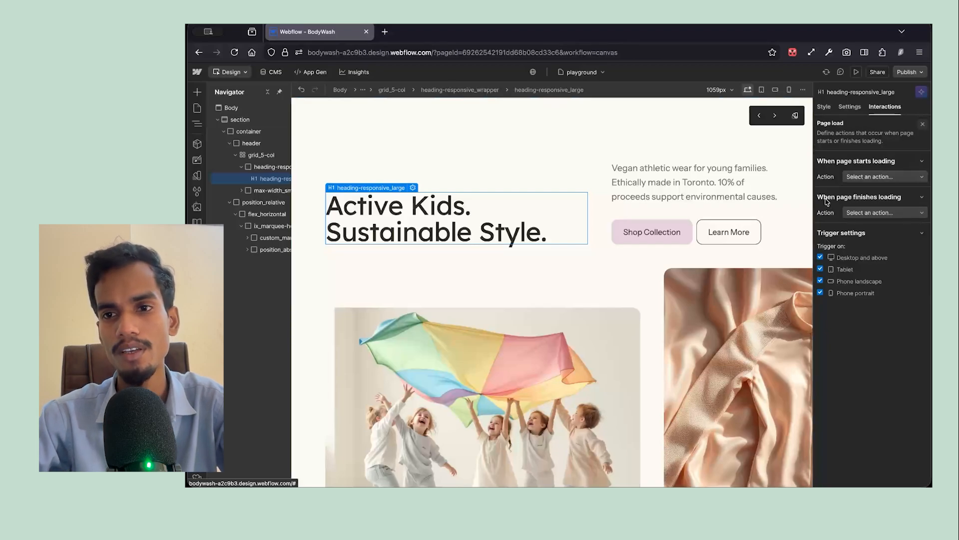
pyautogui.click(880, 216)
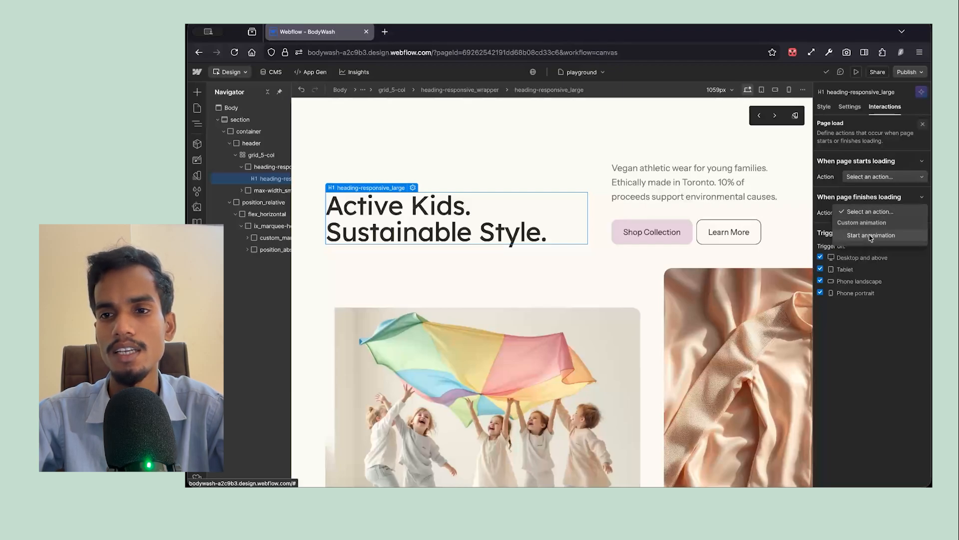
pyautogui.click(870, 236)
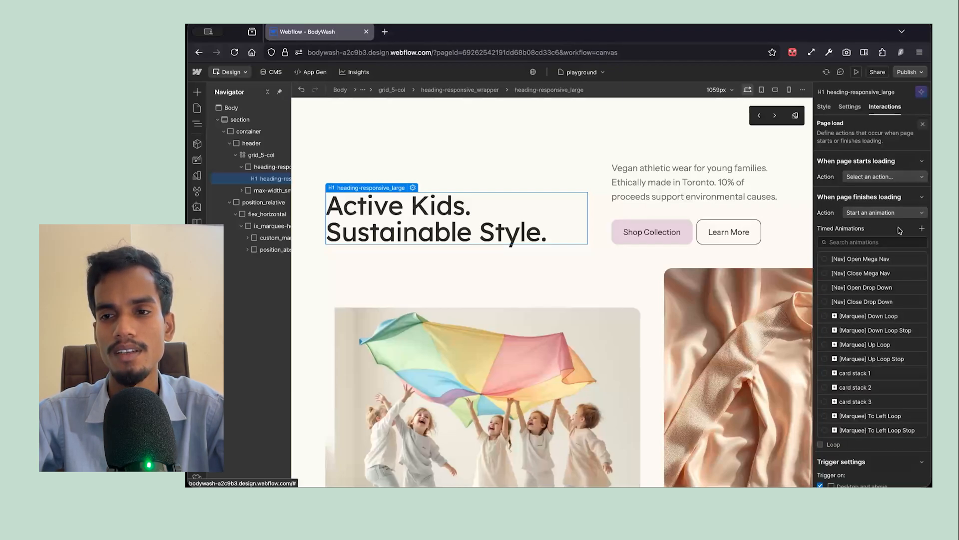
# - Create a new timed animation named "text slide in" for the page load trigger
pyautogui.click(920, 229)
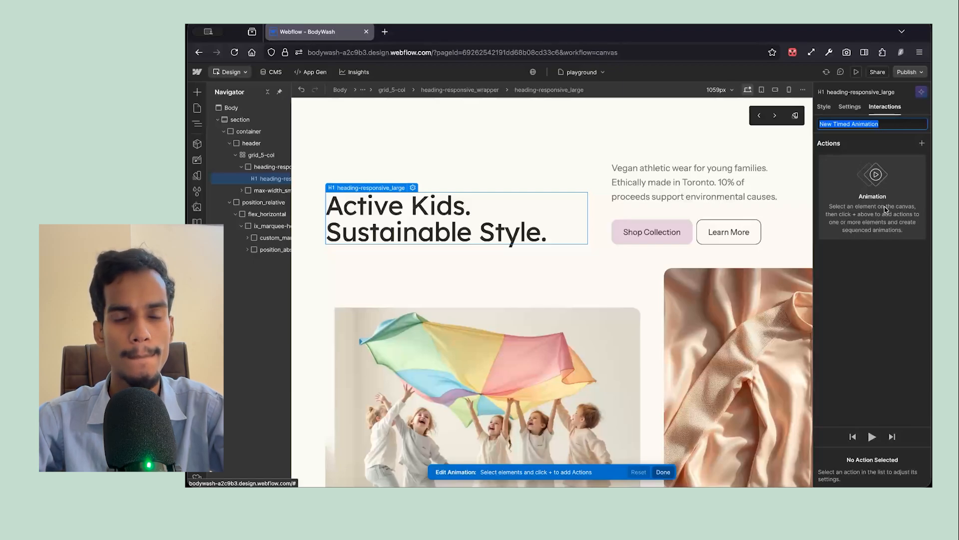
pyautogui.write('te')
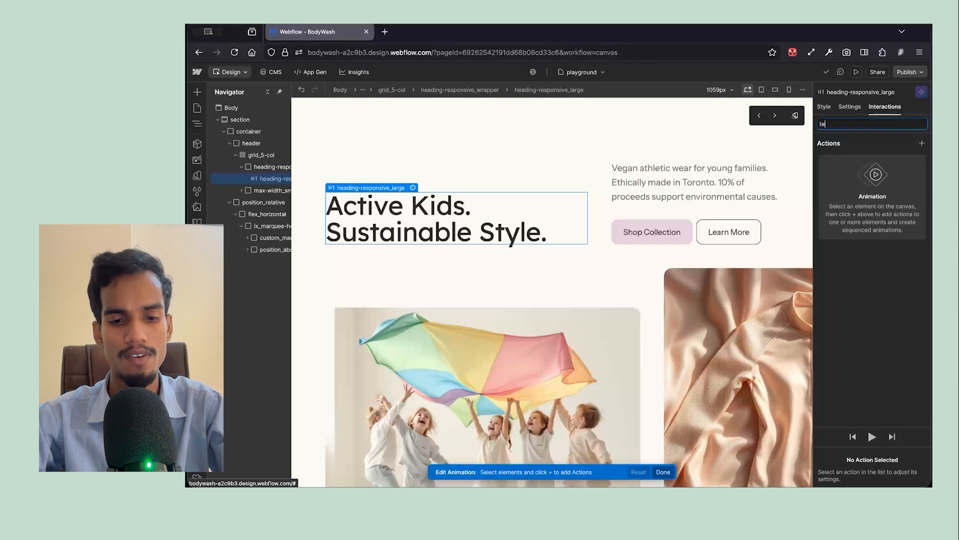
pyautogui.write('xt slide i')
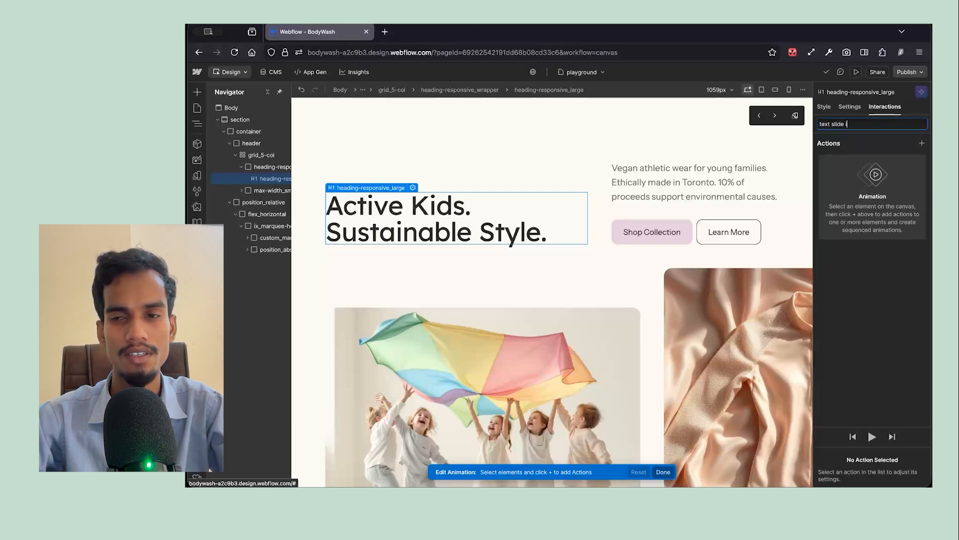
pyautogui.write('n')
pyautogui.press('Return')
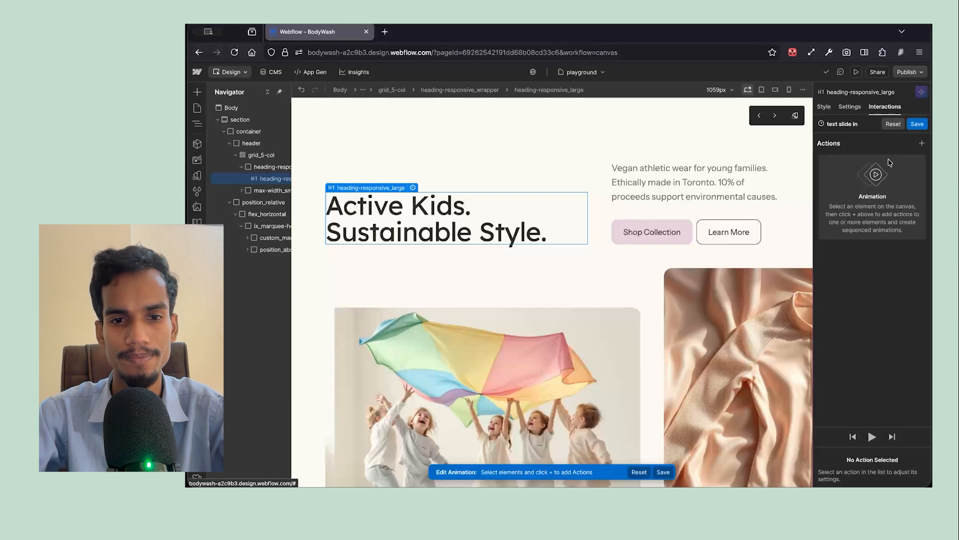
# - Add a Move action for the heading, set it as the initial state and offset it 20 px on the Y axis
pyautogui.click(922, 143)
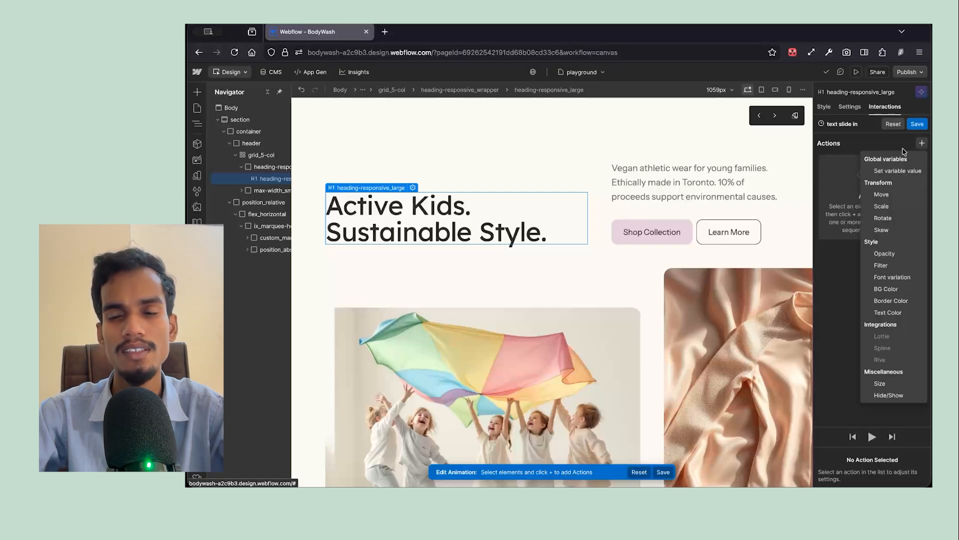
pyautogui.click(894, 196)
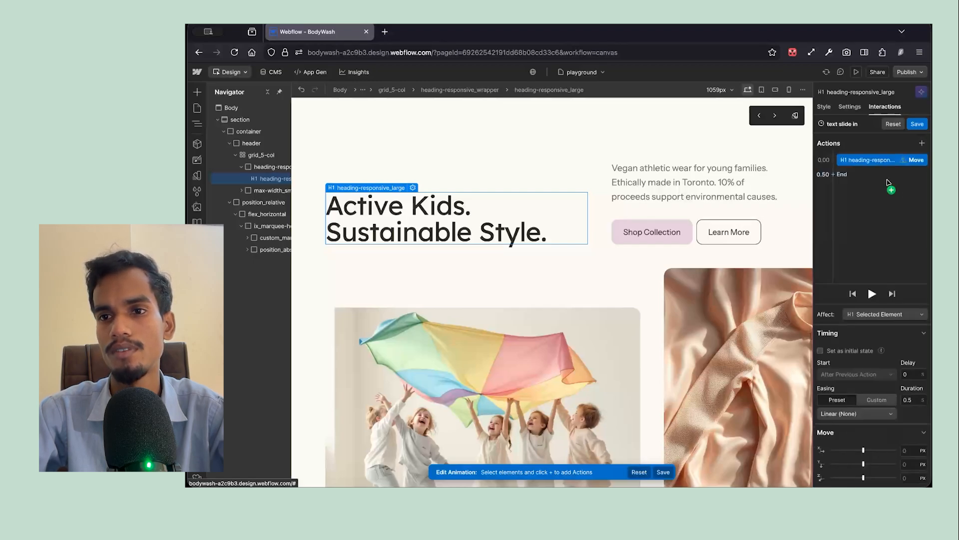
pyautogui.click(829, 352)
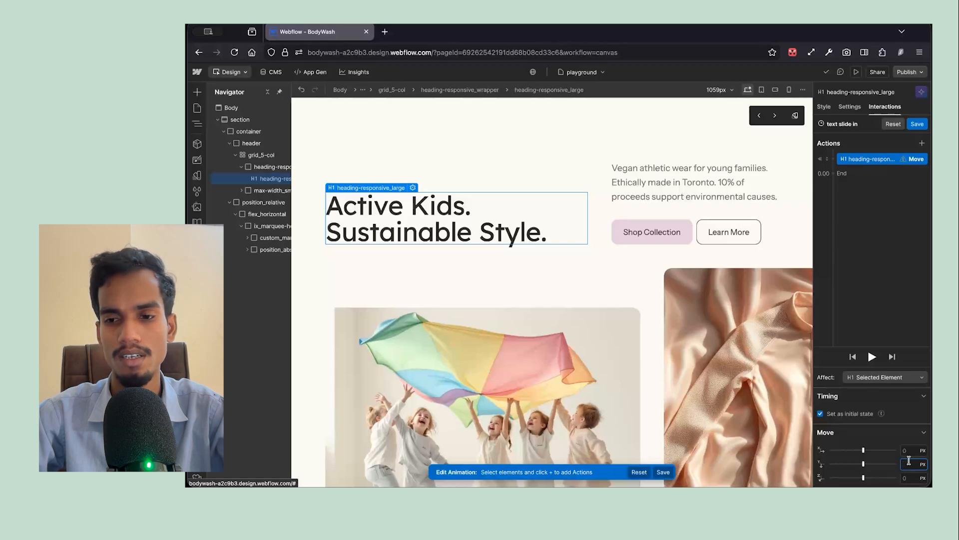
pyautogui.write('12')
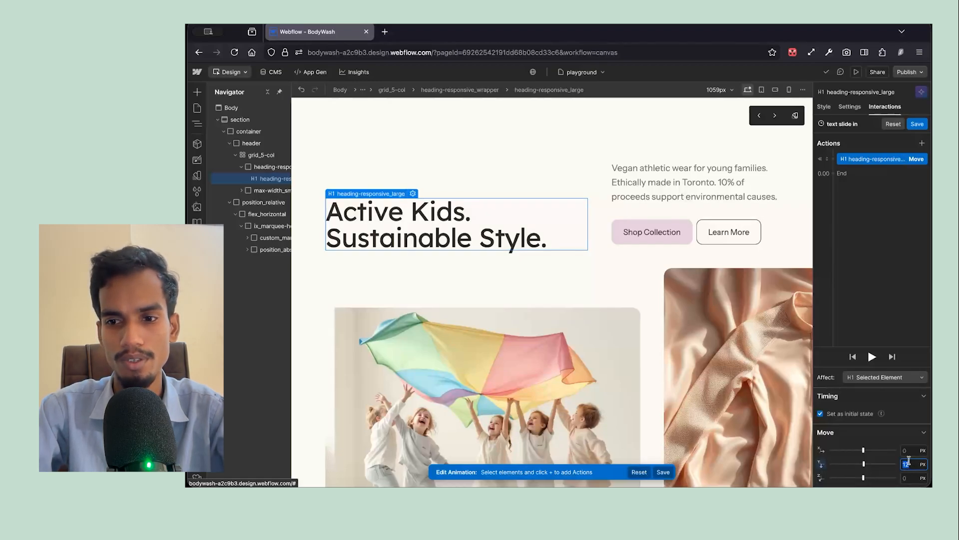
pyautogui.write('20')
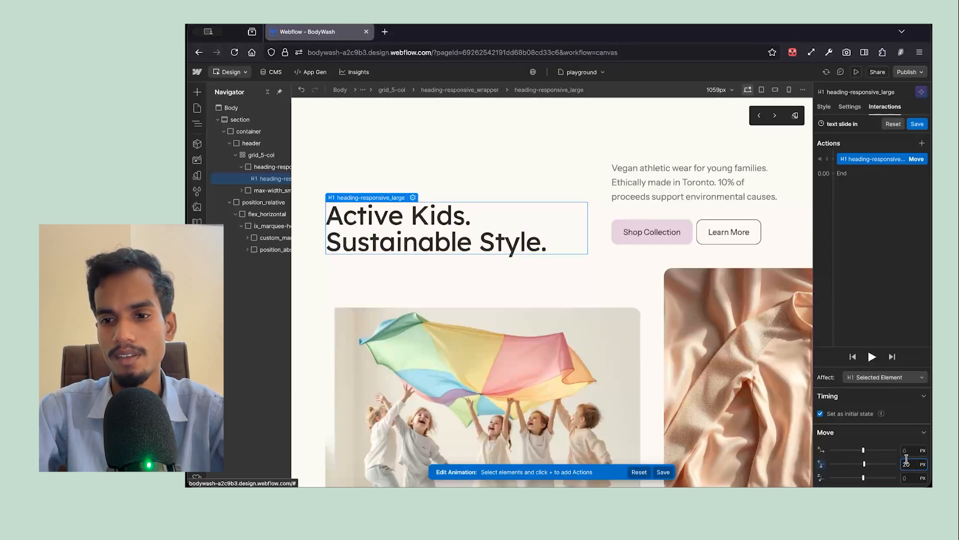
# - Add an Opacity action to the heading's initial state and set it to 0%
pyautogui.click(834, 162)
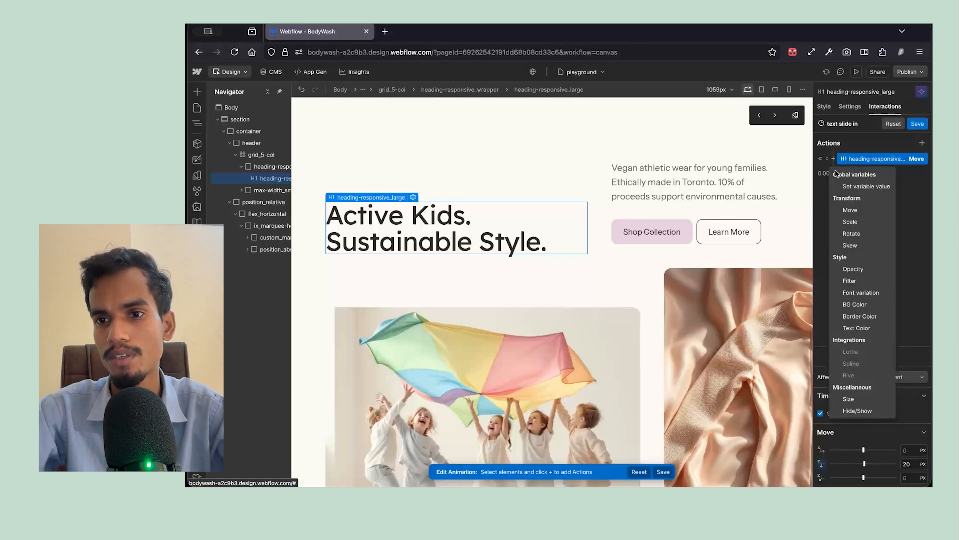
pyautogui.click(853, 270)
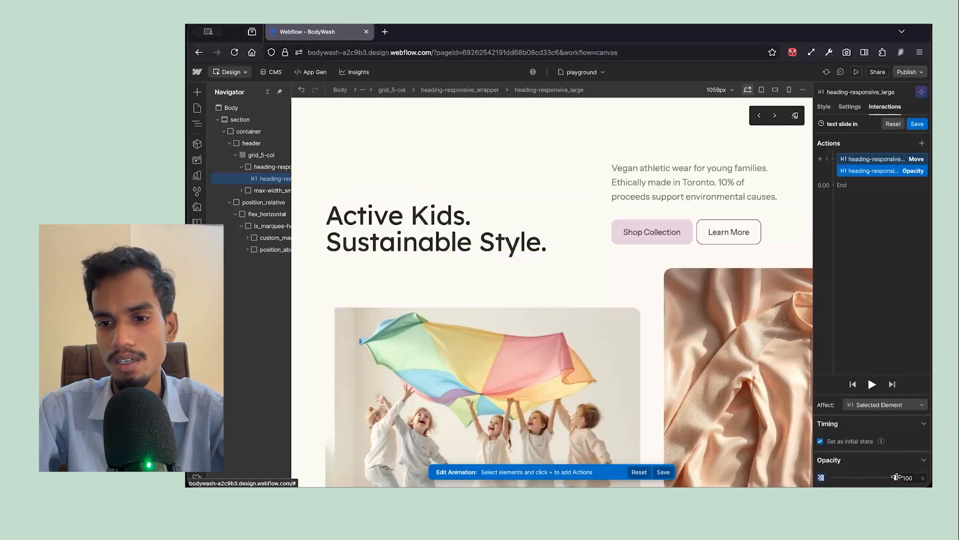
pyautogui.moveTo(894, 477); pyautogui.dragTo(831, 478)
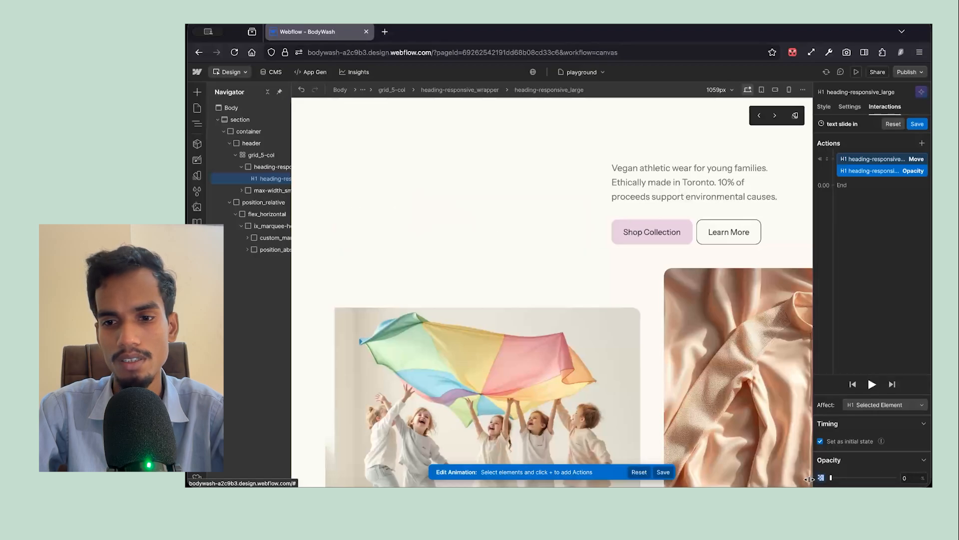
# - Add a second Move action for the heading after the initial state, with a Y offset of 0 px
pyautogui.click(832, 190)
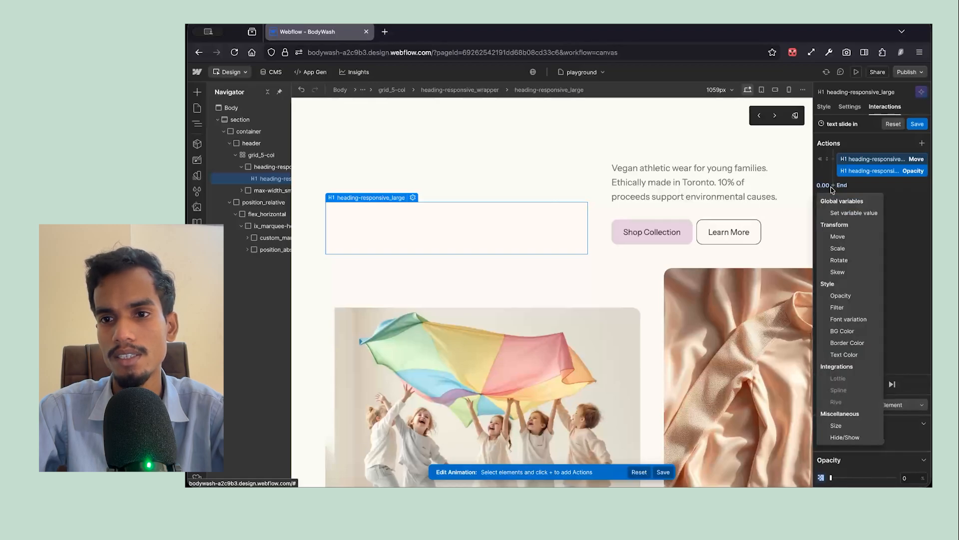
pyautogui.click(842, 237)
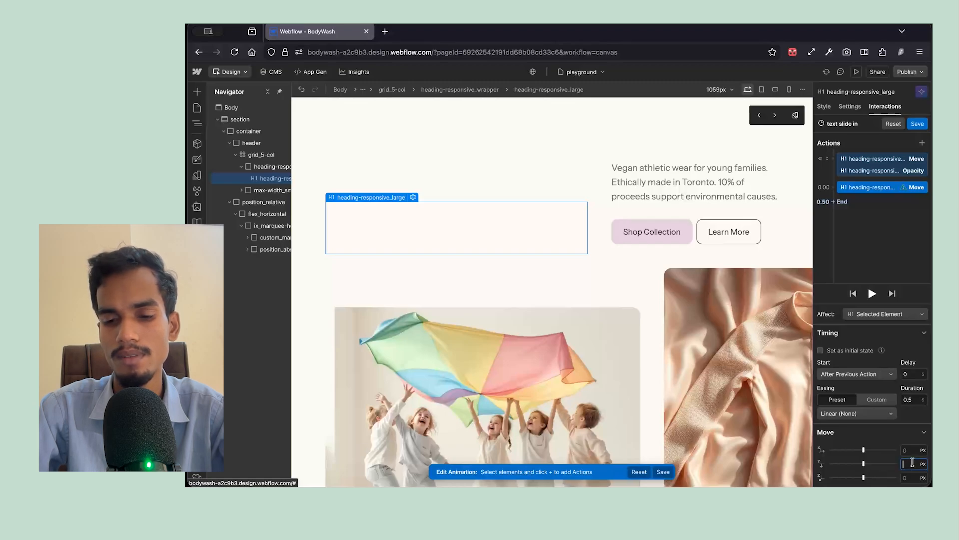
pyautogui.write('0')
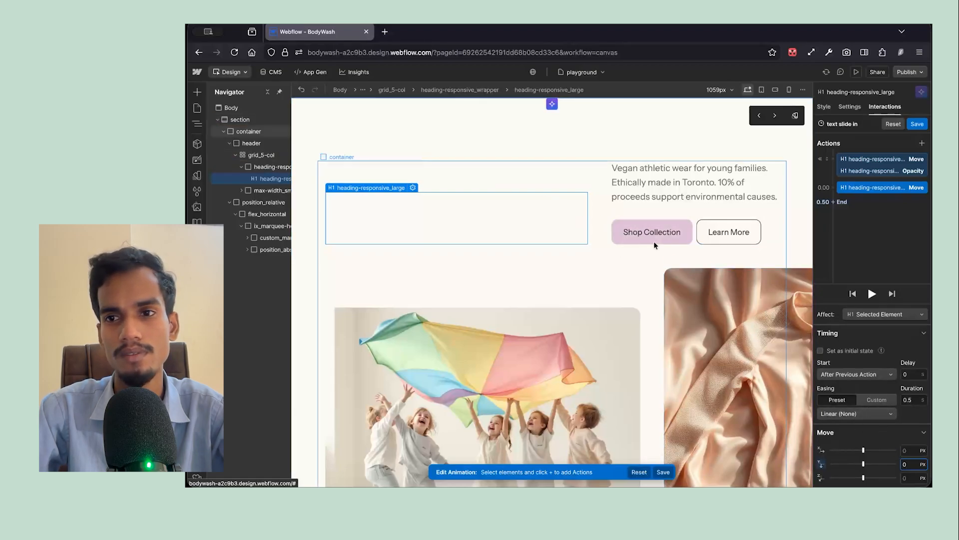
# - Add an Opacity action of 100% running with the heading's second Move action, and preview the animation
pyautogui.click(833, 188)
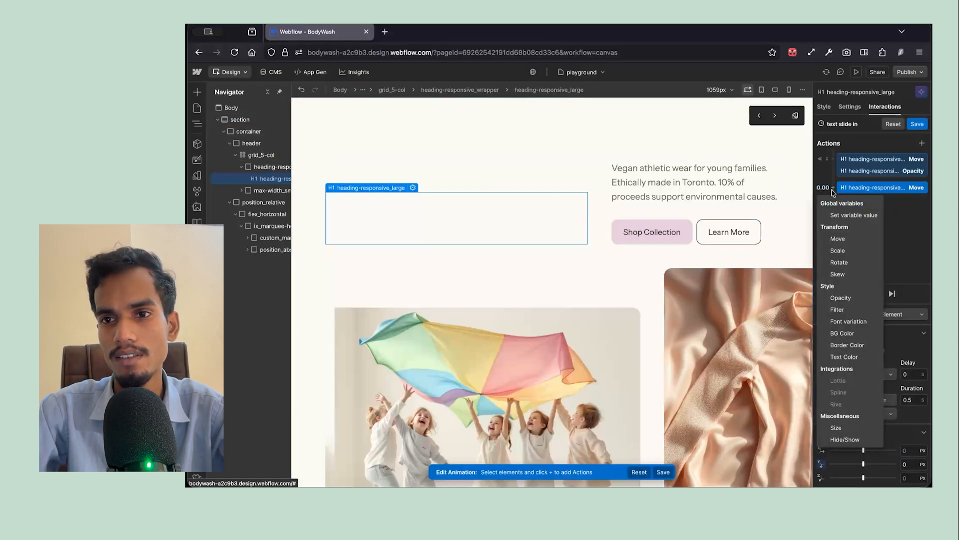
pyautogui.click(841, 298)
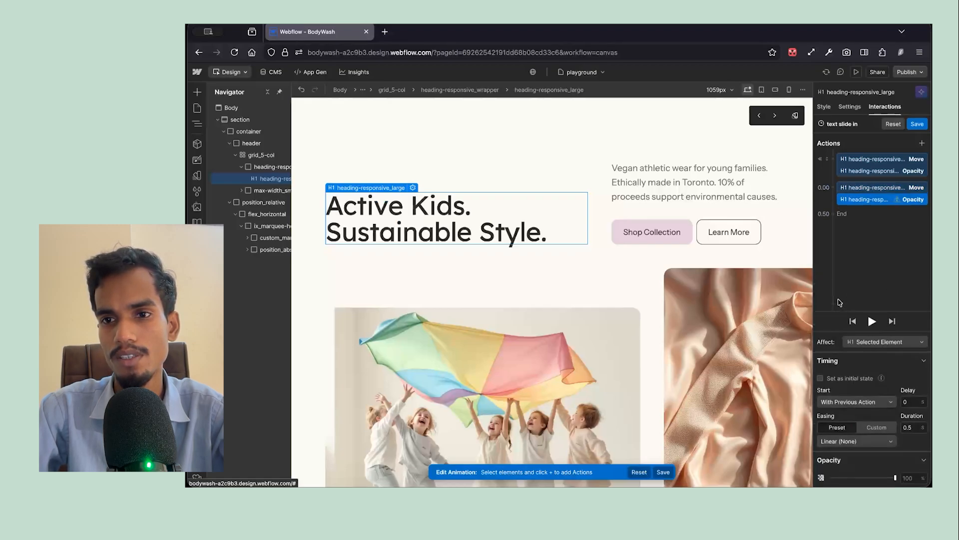
pyautogui.click(908, 477)
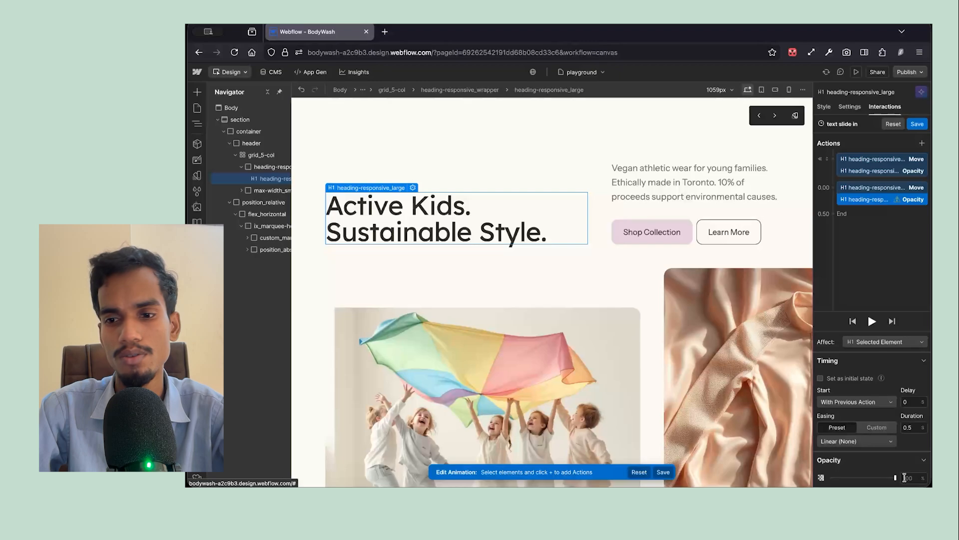
pyautogui.write('100')
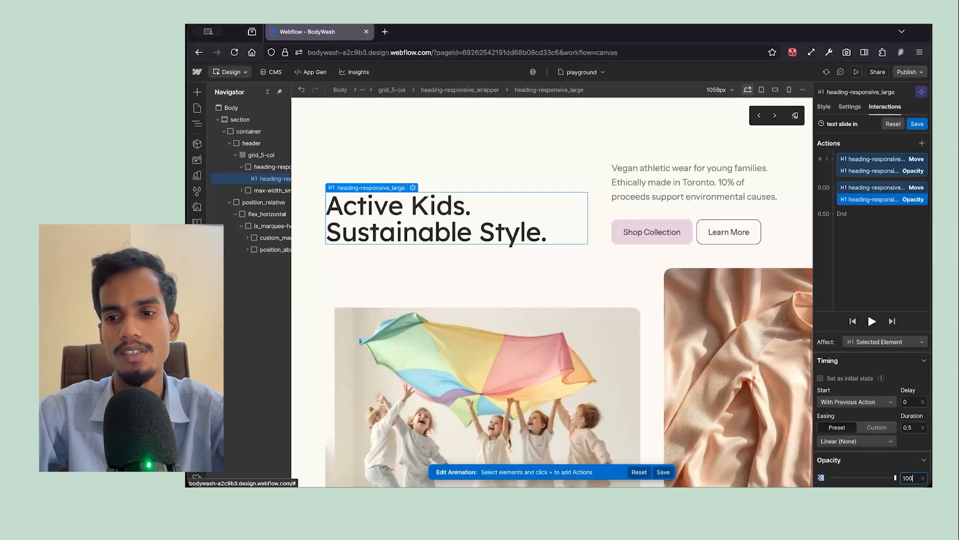
pyautogui.click(870, 325)
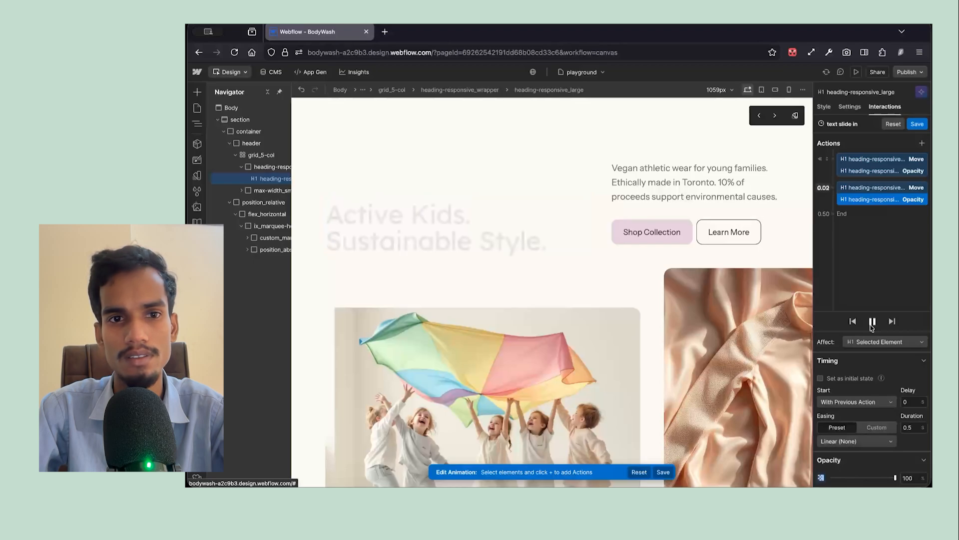
pyautogui.click(871, 322)
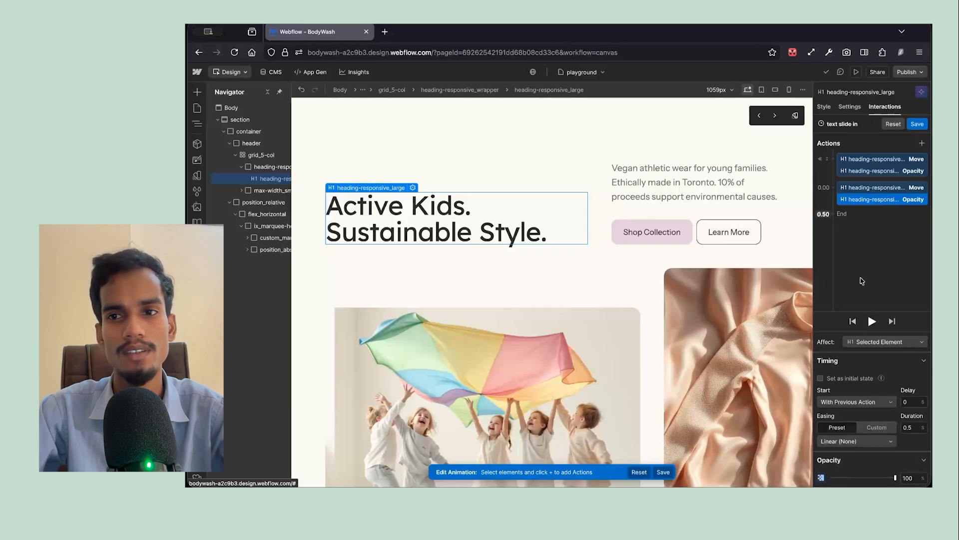
# - Set the Y offset of the heading's initial-state Move action to 30 px
pyautogui.click(860, 160)
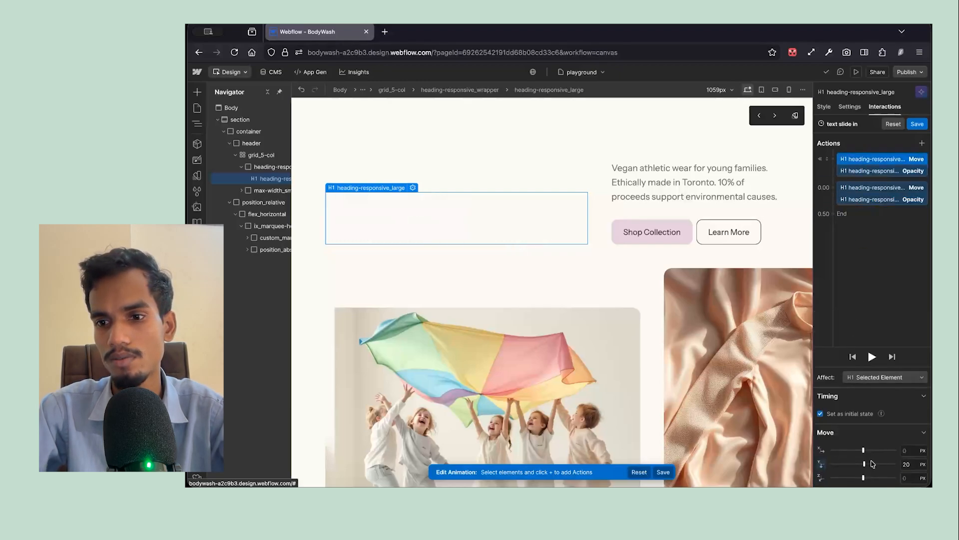
pyautogui.click(910, 464)
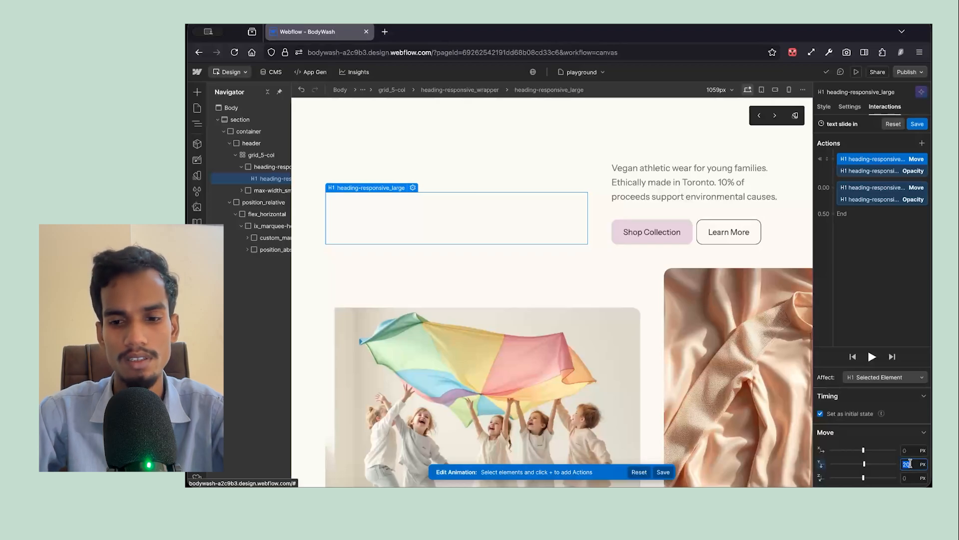
pyautogui.write('30')
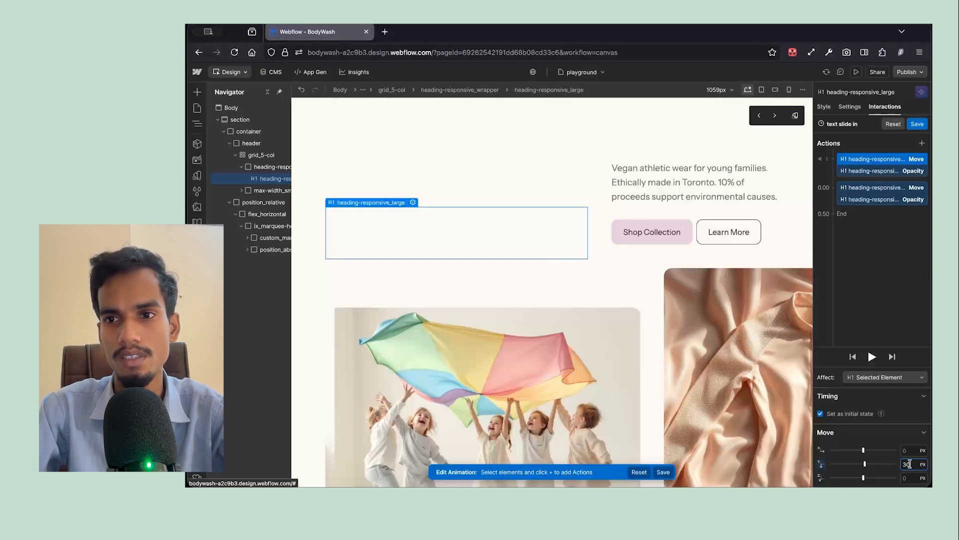
# - Review the settings of the other heading actions, replay the slide-in animation and rewind it to the start
pyautogui.click(857, 171)
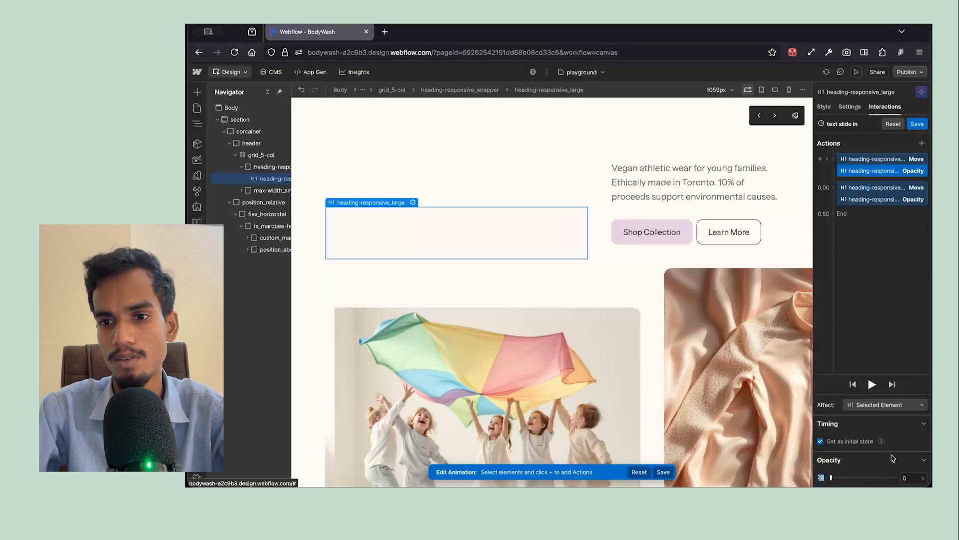
pyautogui.click(872, 199)
pyautogui.click(872, 188)
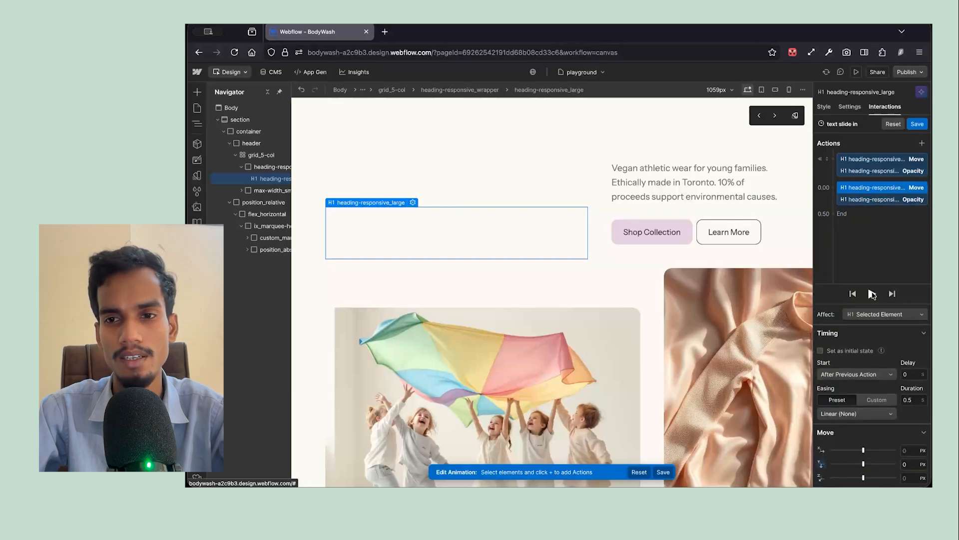
pyautogui.click(872, 294)
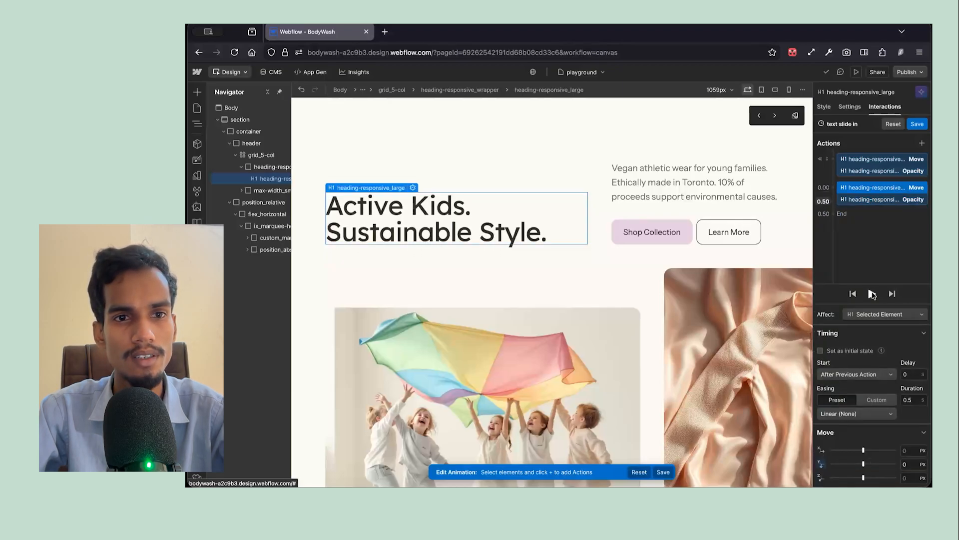
pyautogui.click(872, 295)
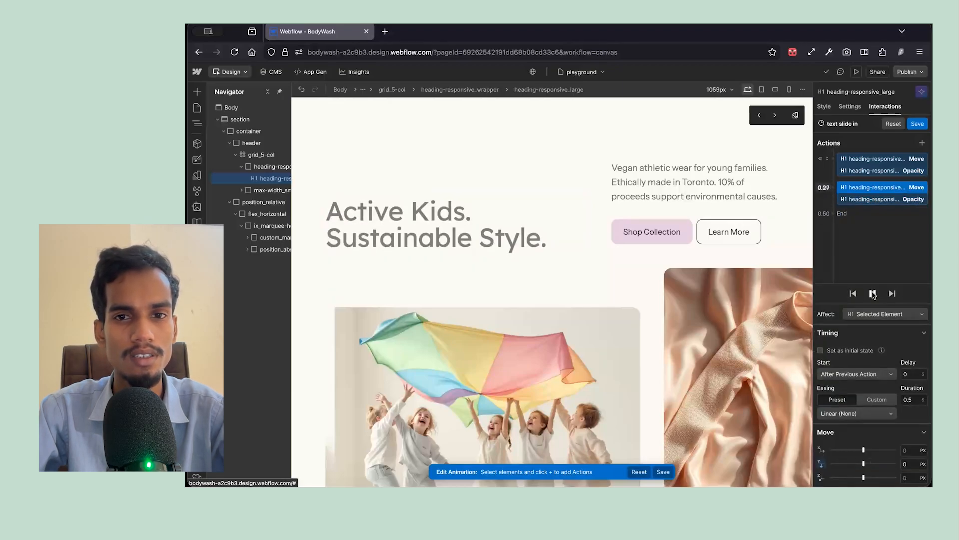
pyautogui.click(853, 294)
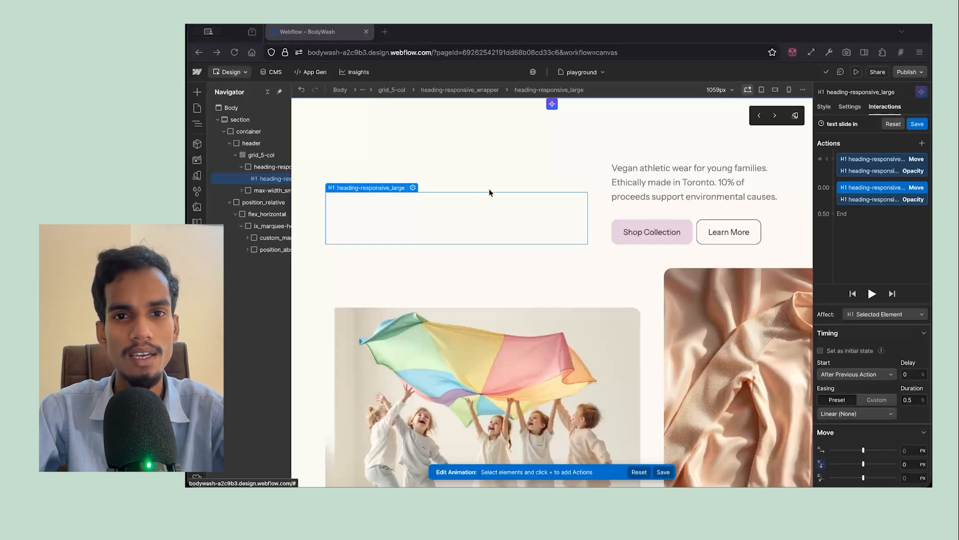
# - Save the text slide in animation with its heading Move and Opacity actions
pyautogui.click(502, 223)
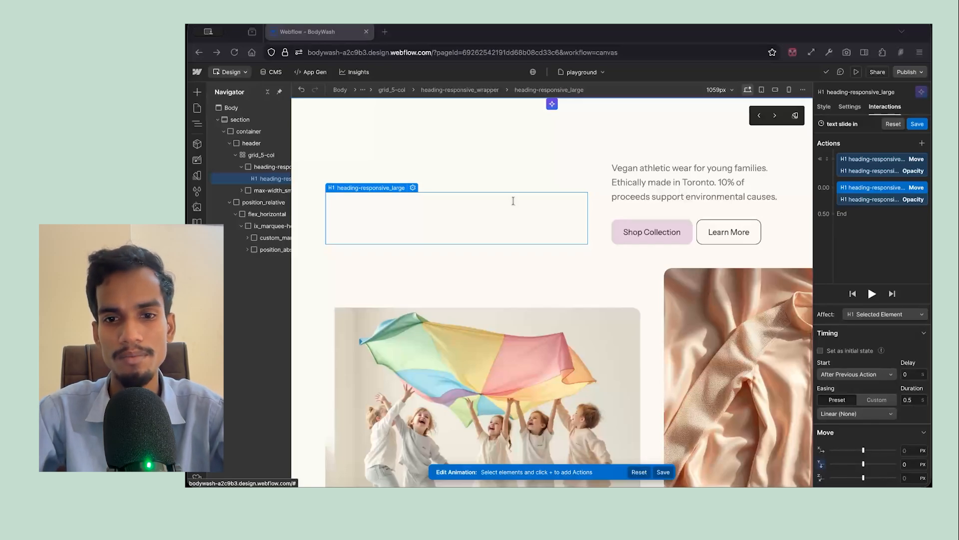
pyautogui.click(273, 169)
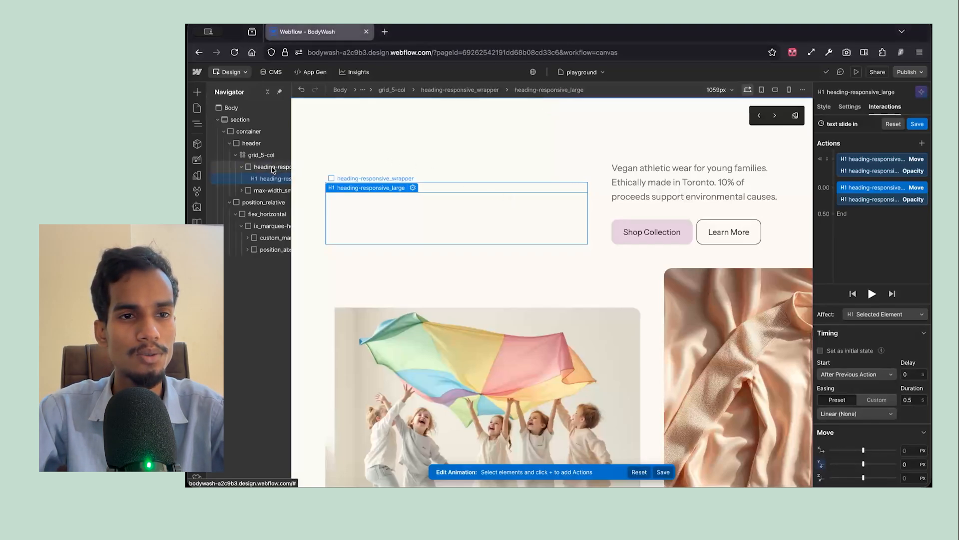
pyautogui.click(273, 170)
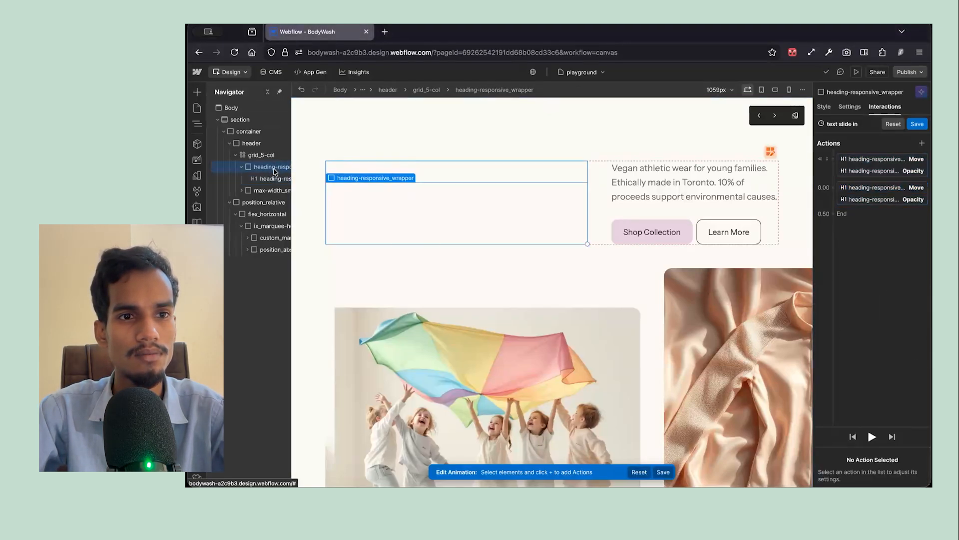
pyautogui.click(921, 124)
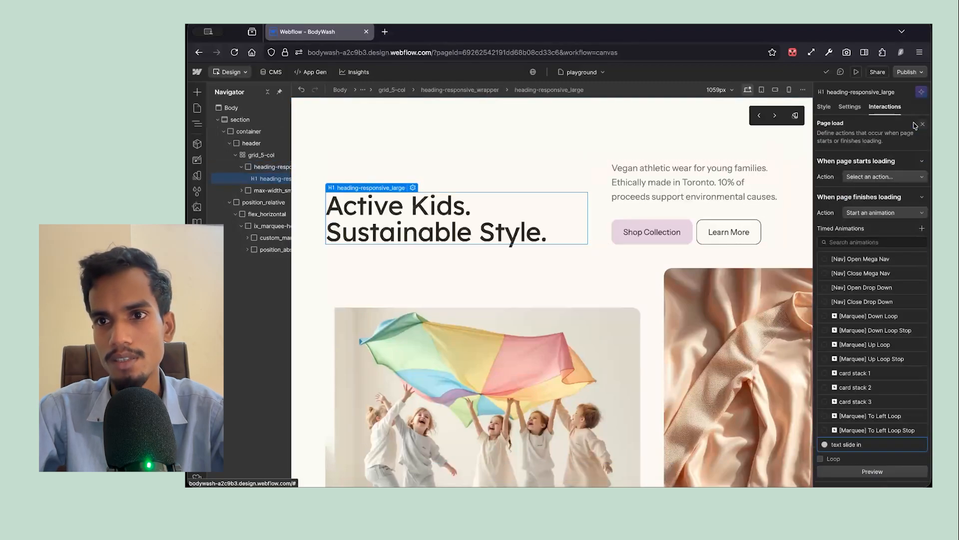
# - Set the overflow of heading-responsive_wrapper to Hidden, and preview the page with the heading animation
pyautogui.click(273, 170)
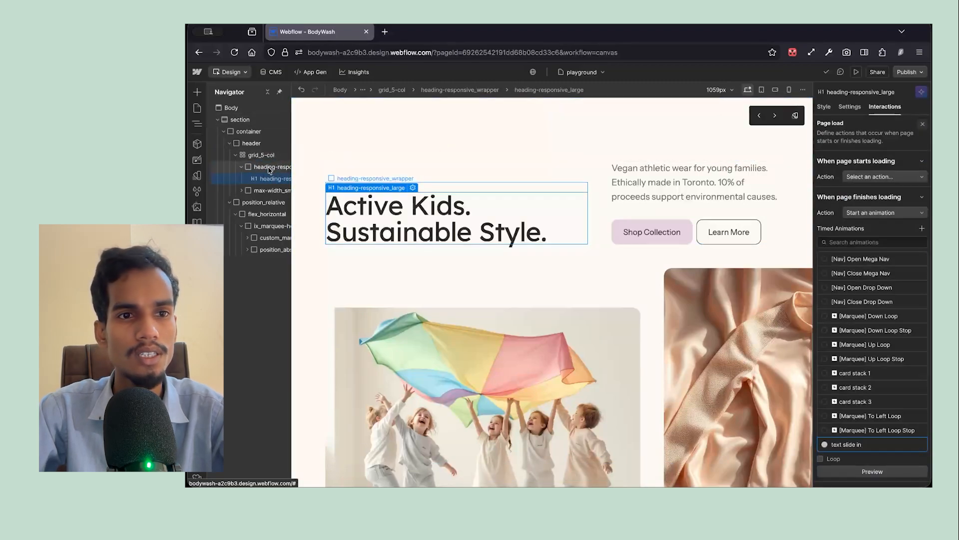
pyautogui.click(824, 107)
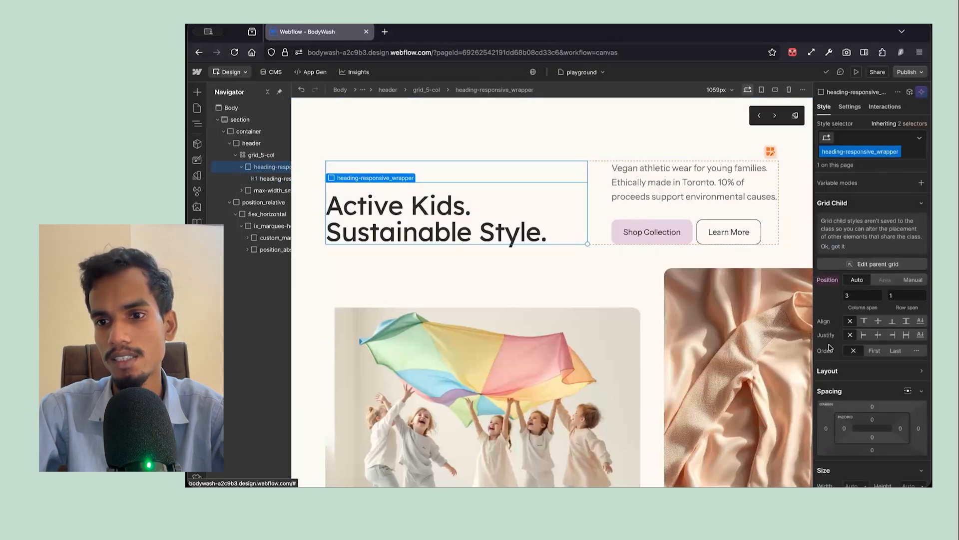
pyautogui.scroll(-1, 859, 402)
pyautogui.scroll(-5, 859, 403)
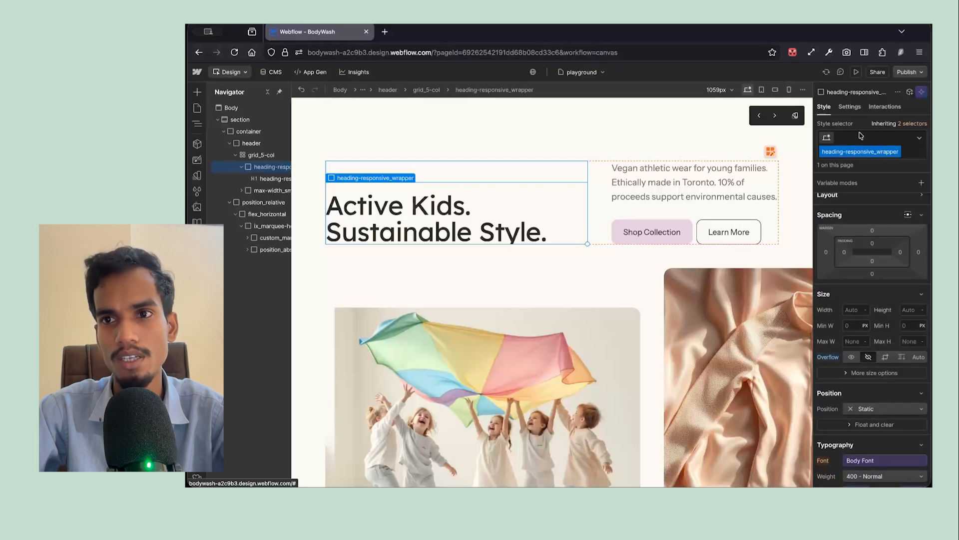
pyautogui.click(856, 73)
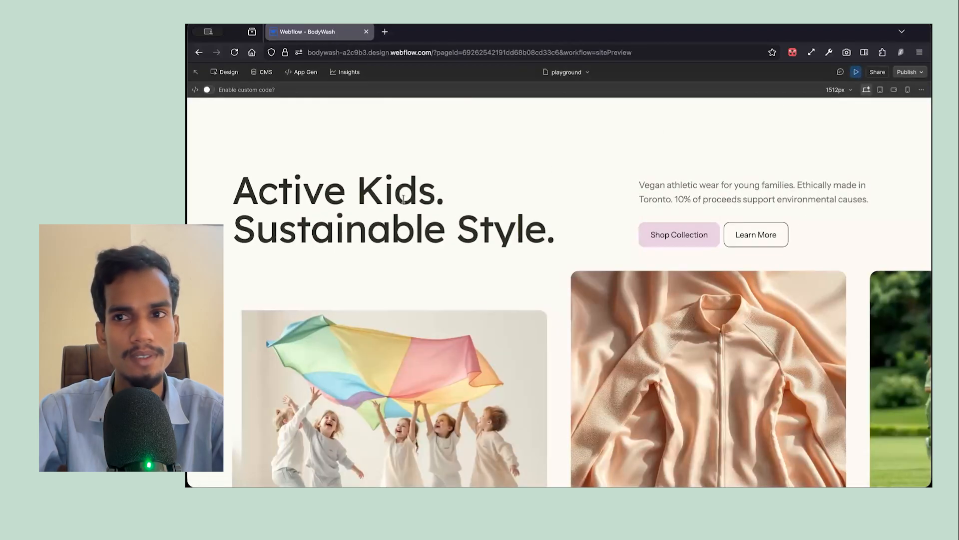
pyautogui.click(857, 73)
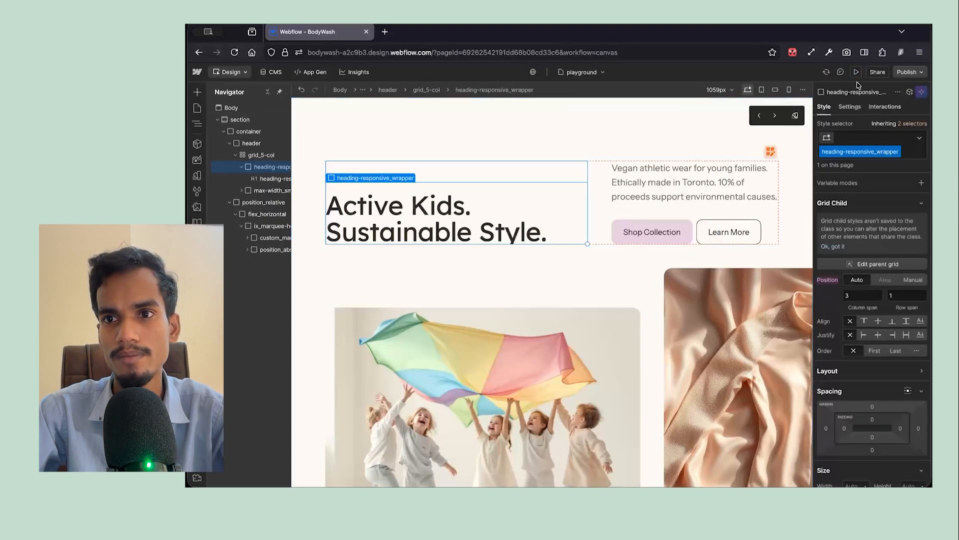
# - Replay the page load trigger's text slide in animation several times in its editor, and preview the page again
pyautogui.click(885, 106)
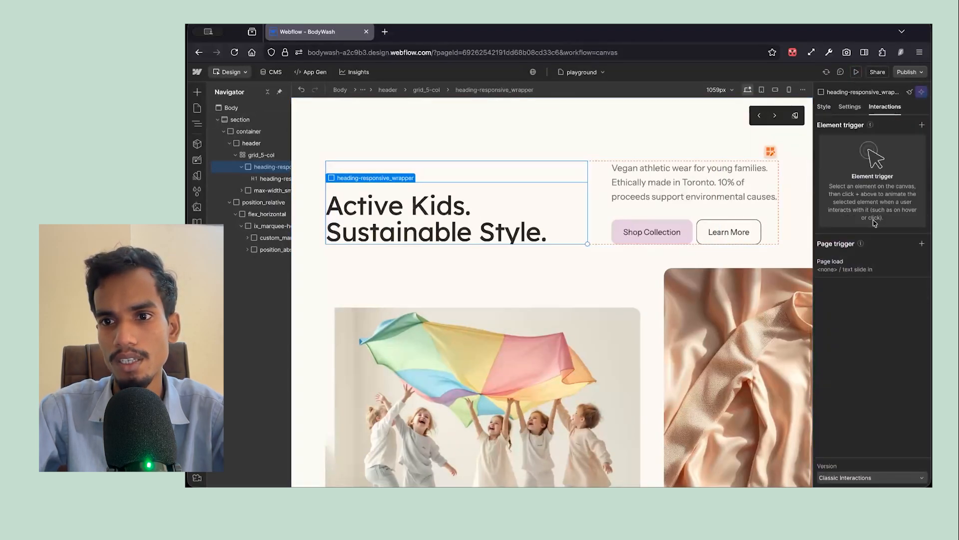
pyautogui.click(878, 265)
pyautogui.click(905, 444)
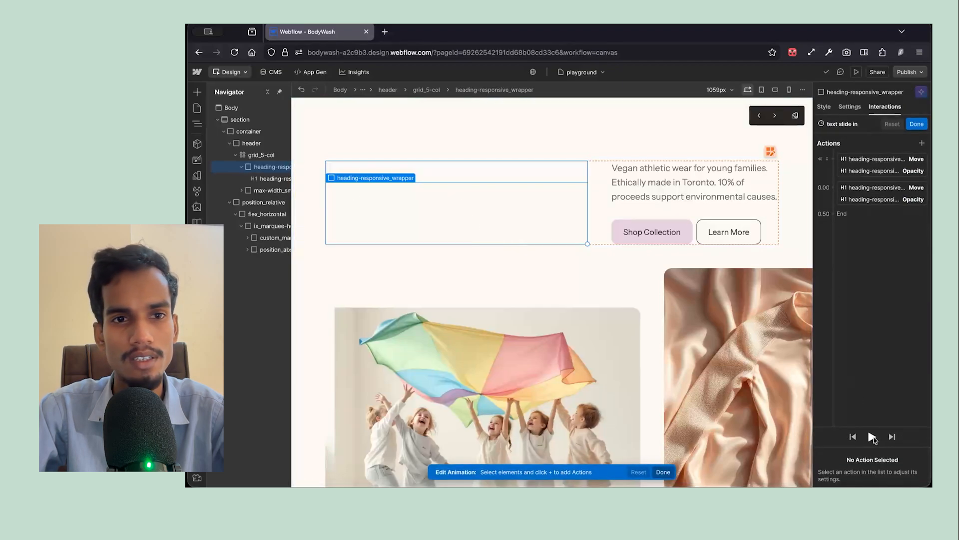
pyautogui.click(872, 438)
pyautogui.click(872, 437)
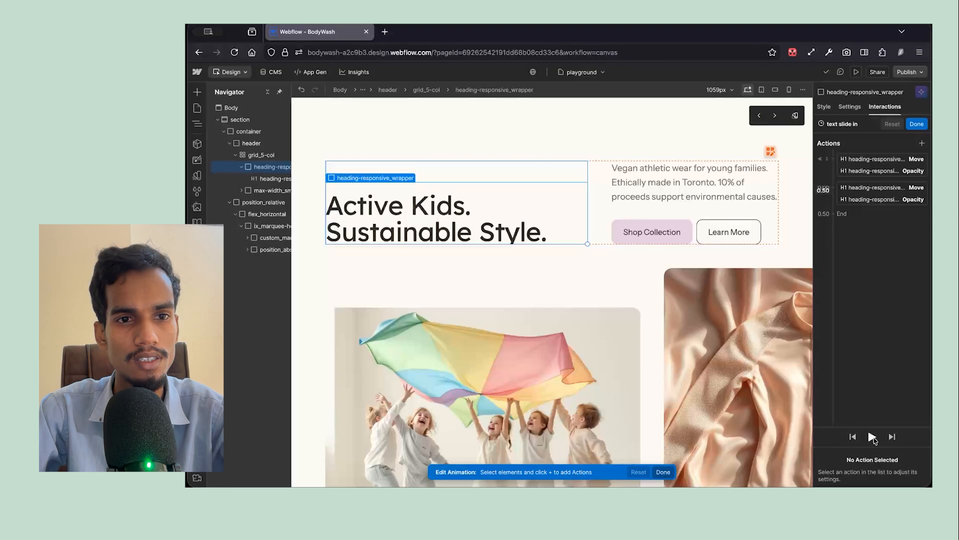
pyautogui.click(872, 438)
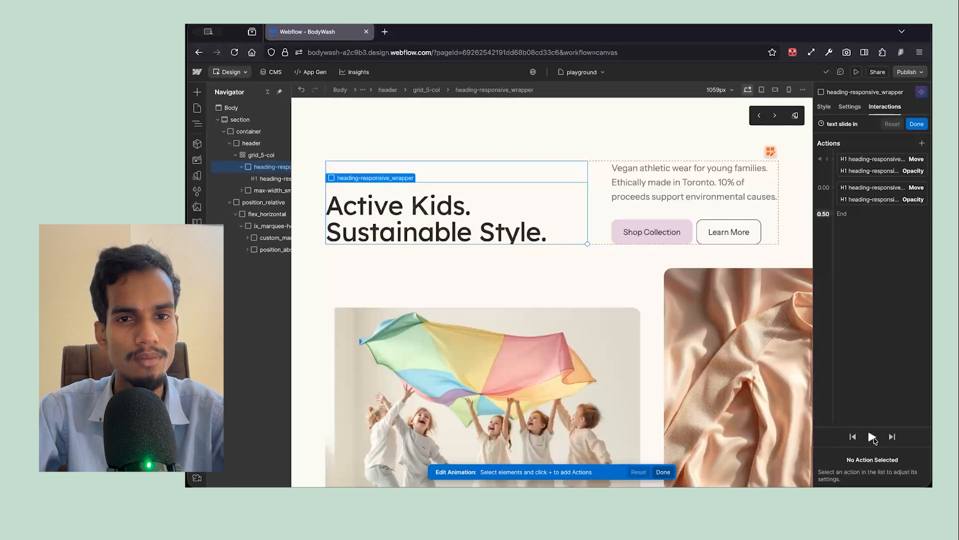
pyautogui.click(872, 438)
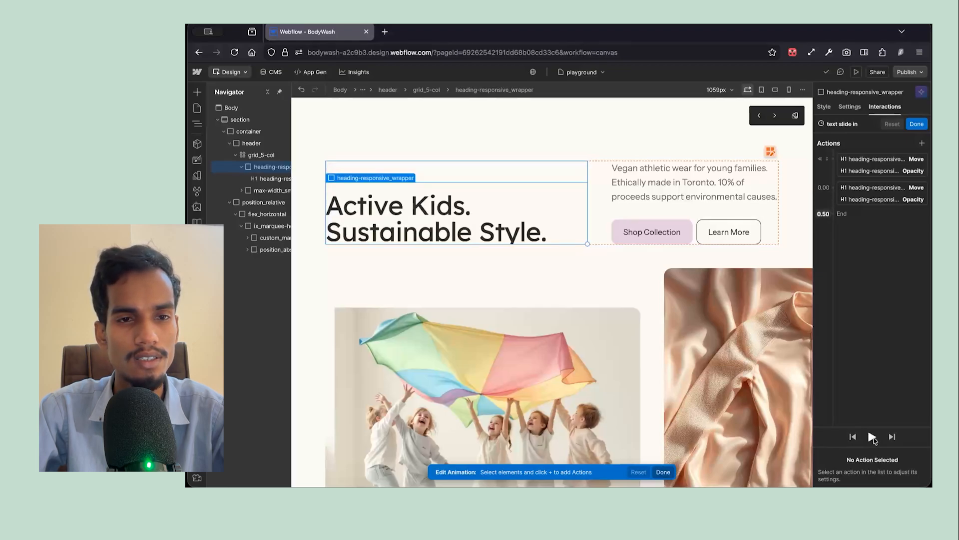
pyautogui.click(872, 437)
pyautogui.click(872, 437)
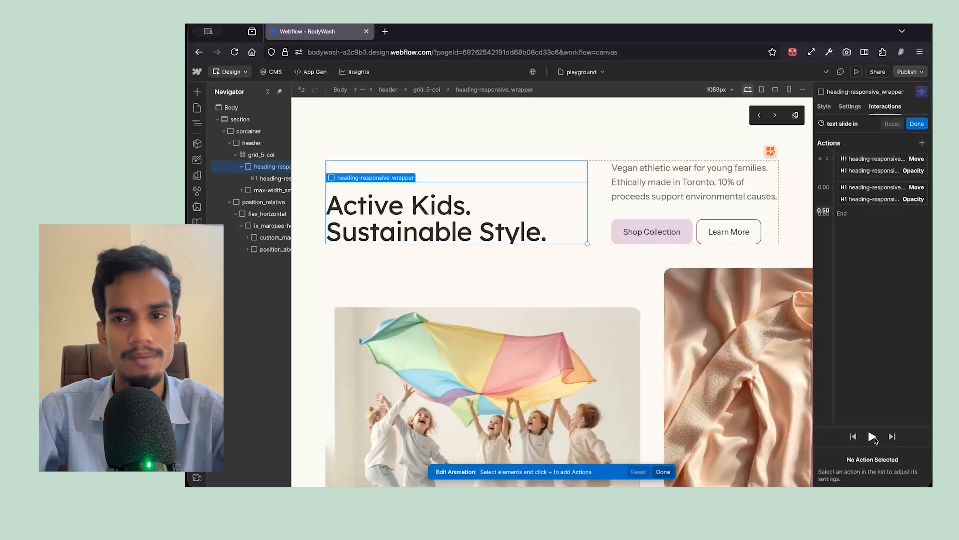
pyautogui.click(917, 124)
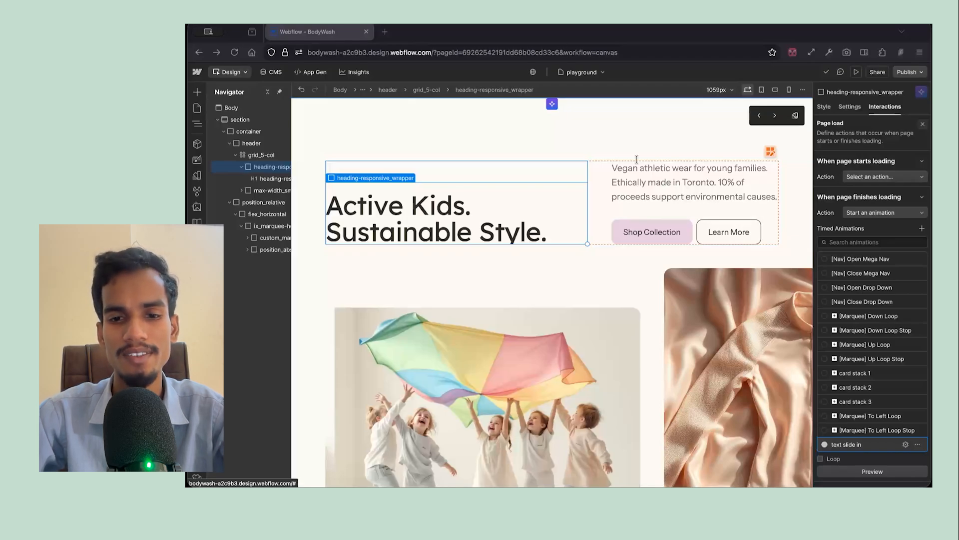
pyautogui.click(856, 72)
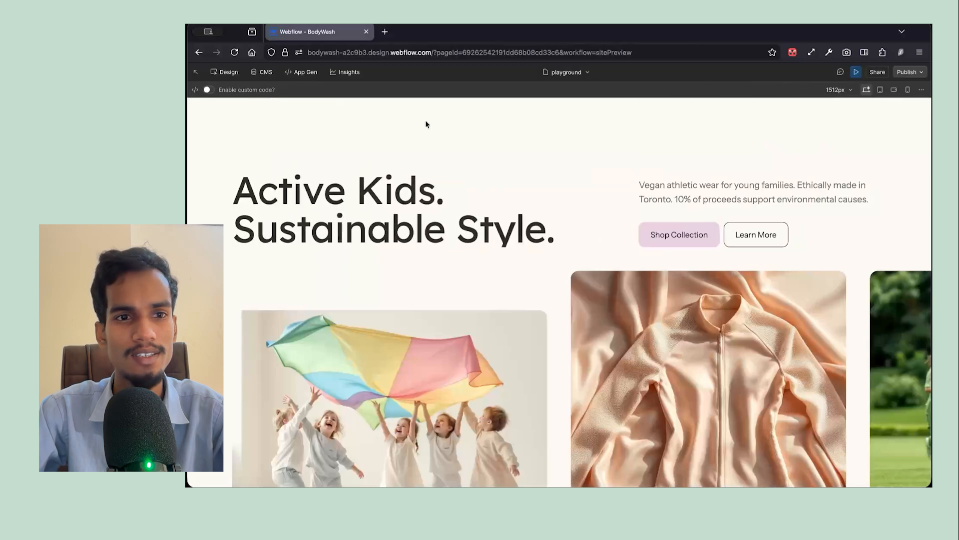